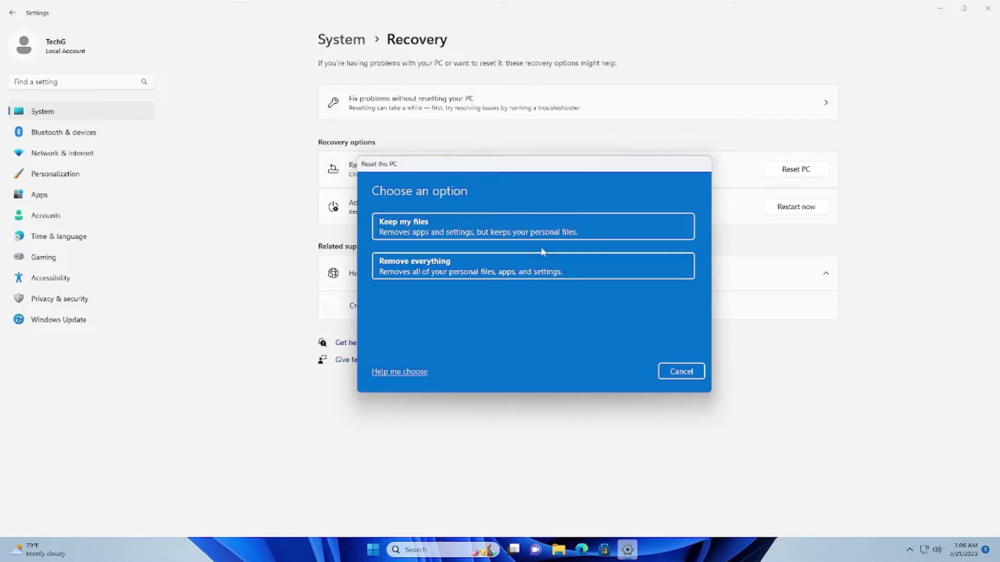
Start the Reset this PC process from Recovery settings, which fails with no changes made.
{"action": "left_click", "coordinate": [676, 371]}
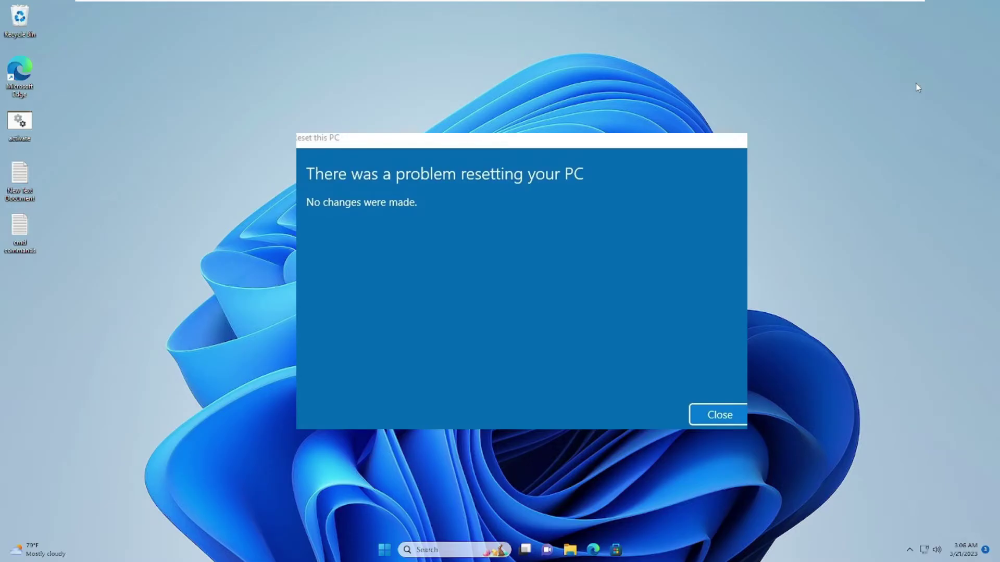
Close the 'There was a problem resetting your PC' message to return to the desktop.
{"action": "key", "text": "Return"}
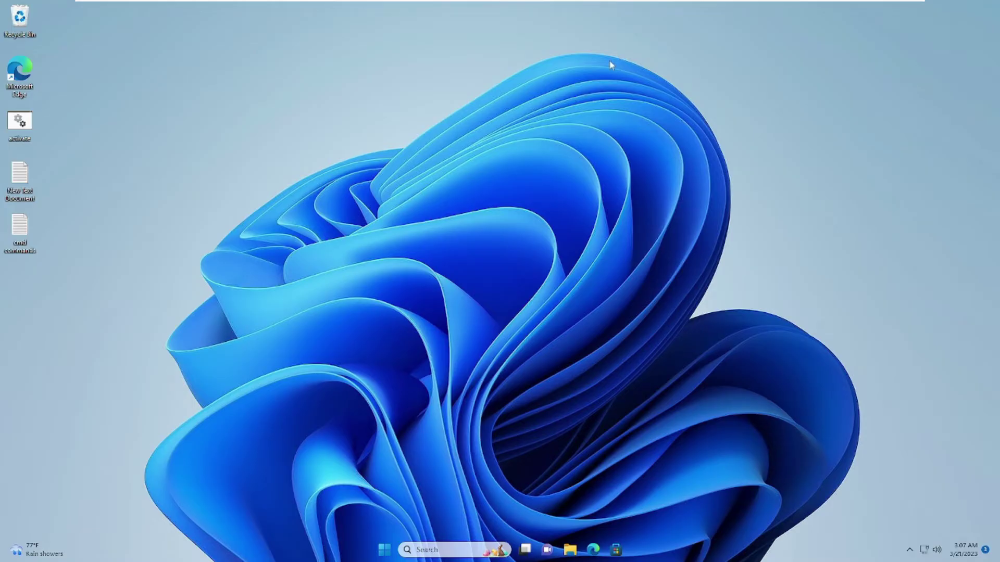
Search for cmd, run Command Prompt as administrator, and centre its window.
{"action": "left_click", "coordinate": [443, 549]}
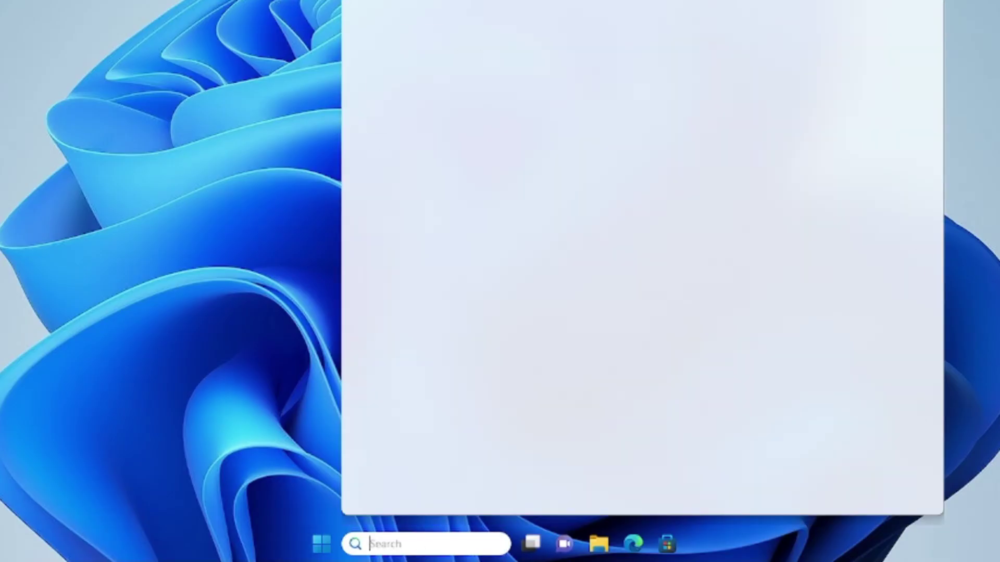
{"action": "type", "text": "cm,d"}
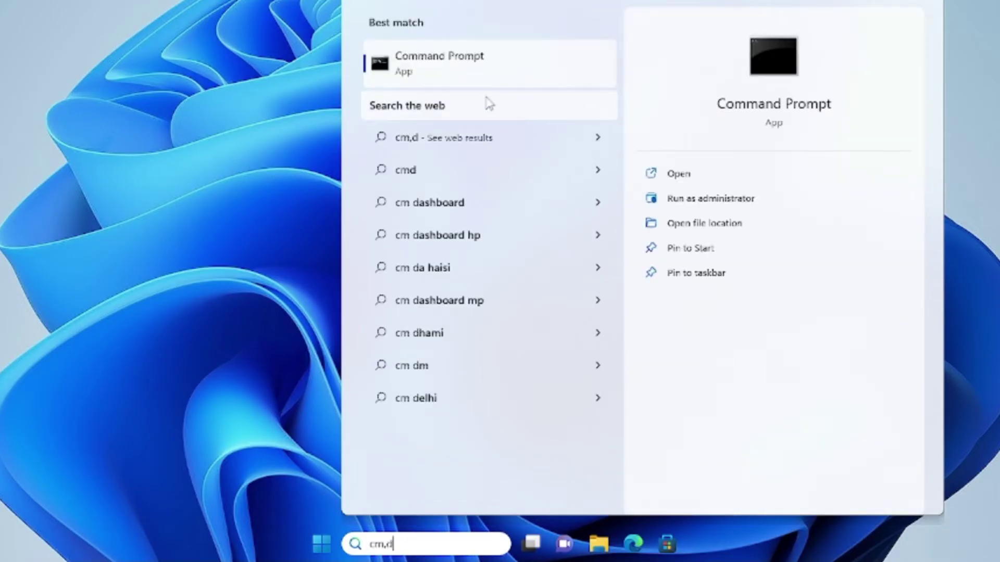
{"action": "right_click", "coordinate": [465, 64]}
{"action": "left_click", "coordinate": [544, 83]}
{"action": "left_click", "coordinate": [457, 259]}
{"action": "left_click_drag", "start_coordinate": [412, 55], "coordinate": [666, 128]}
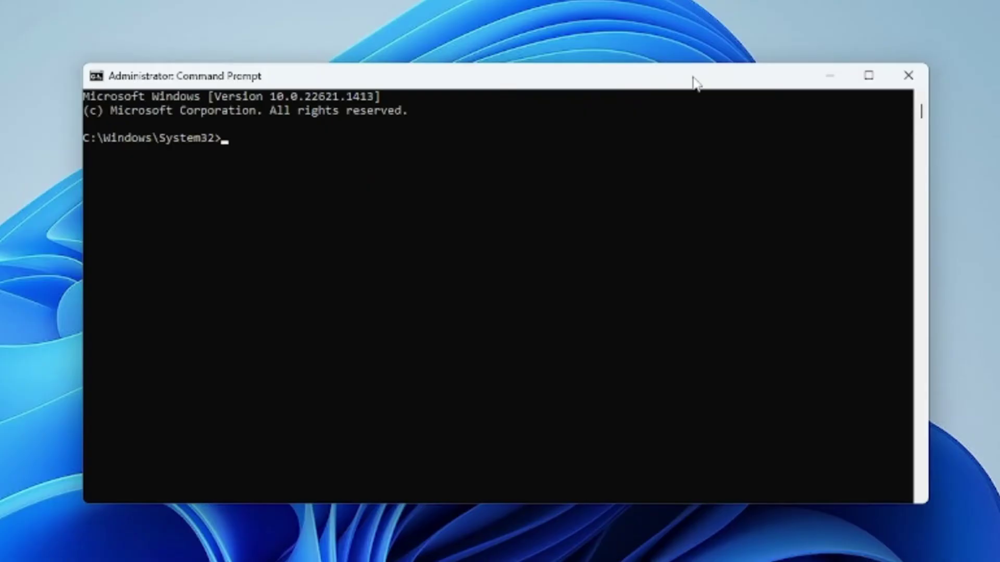
Run sfc /scannow and let verification reach 100% with no integrity violations.
{"action": "type", "text": "sfc /scann"}
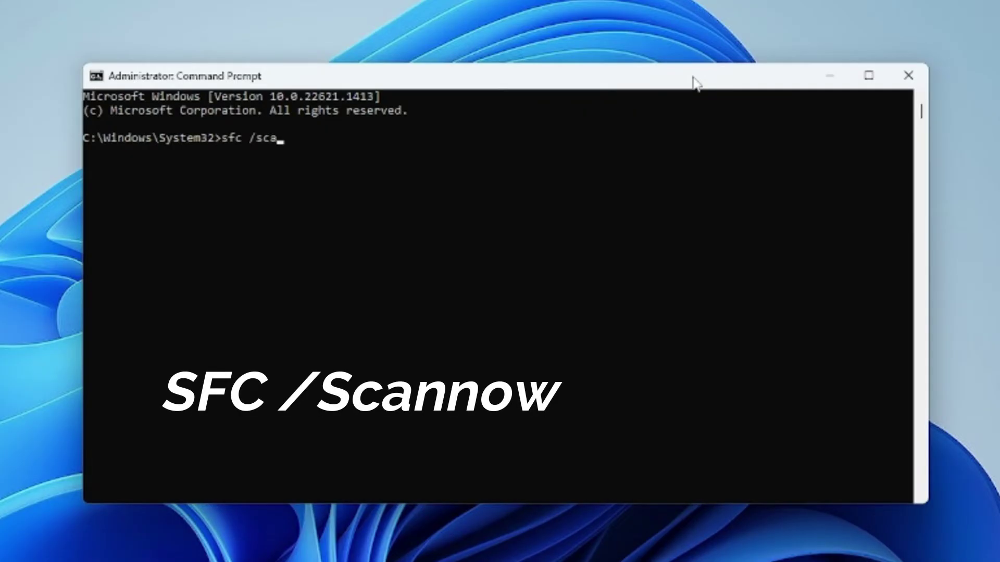
{"action": "type", "text": "ow"}
{"action": "key", "text": "Return"}
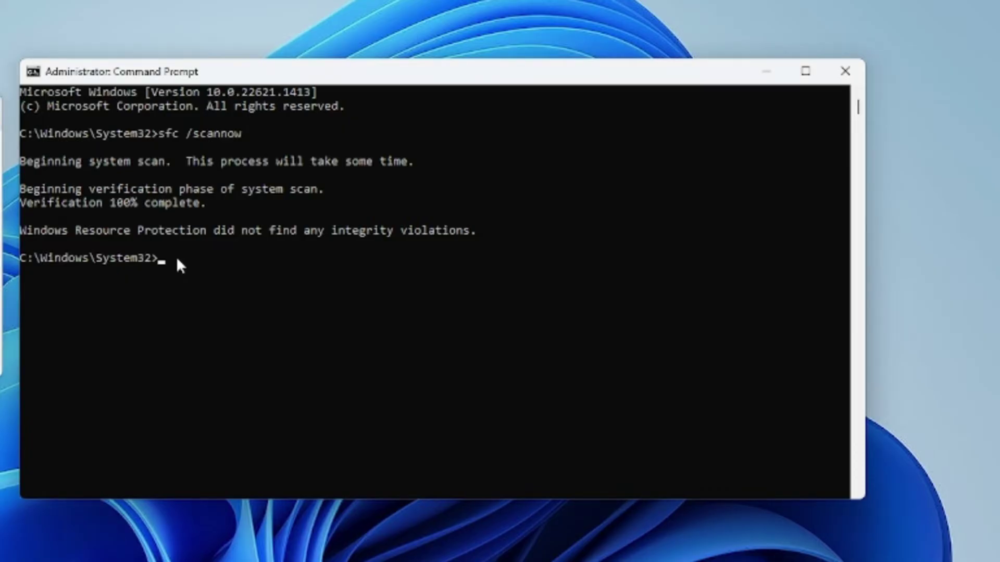
Paste and run DISM /Online /Cleanup-Image /Restorehealth to repair the Windows image.
{"action": "type", "text": "DISM /Online /Cleanup-Image /Restorehealth"}
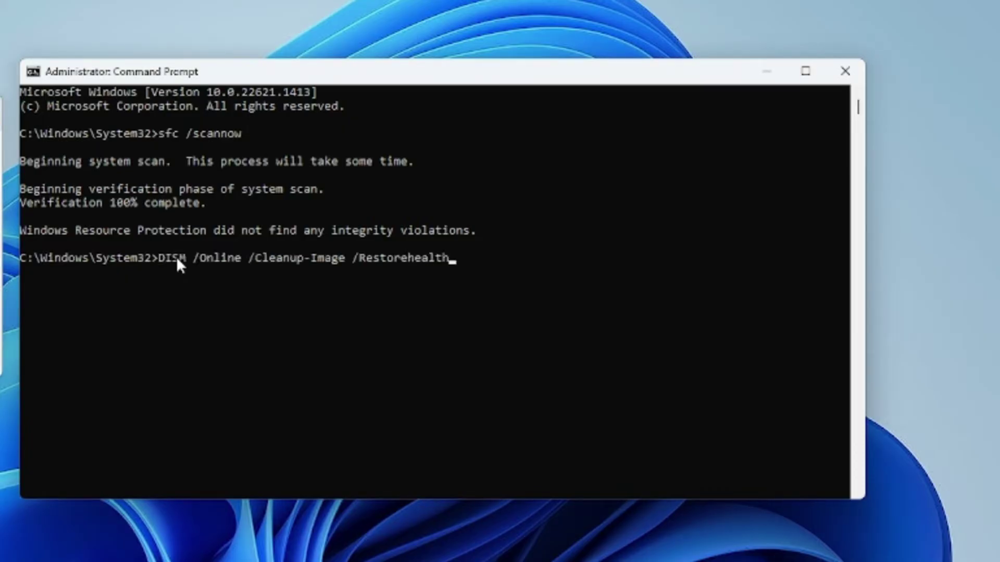
{"action": "key", "text": "Return"}
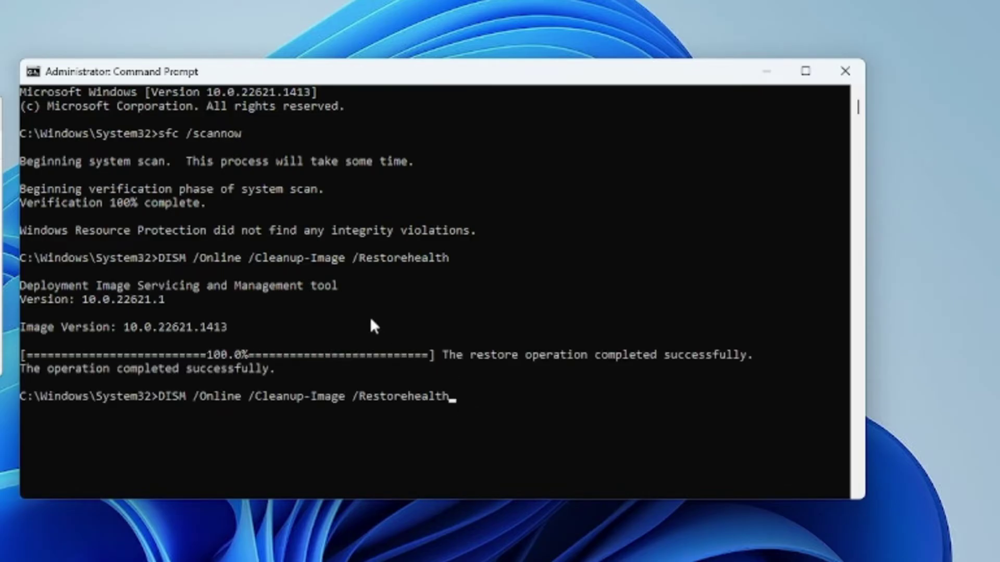
{"action": "key", "text": "Return"}
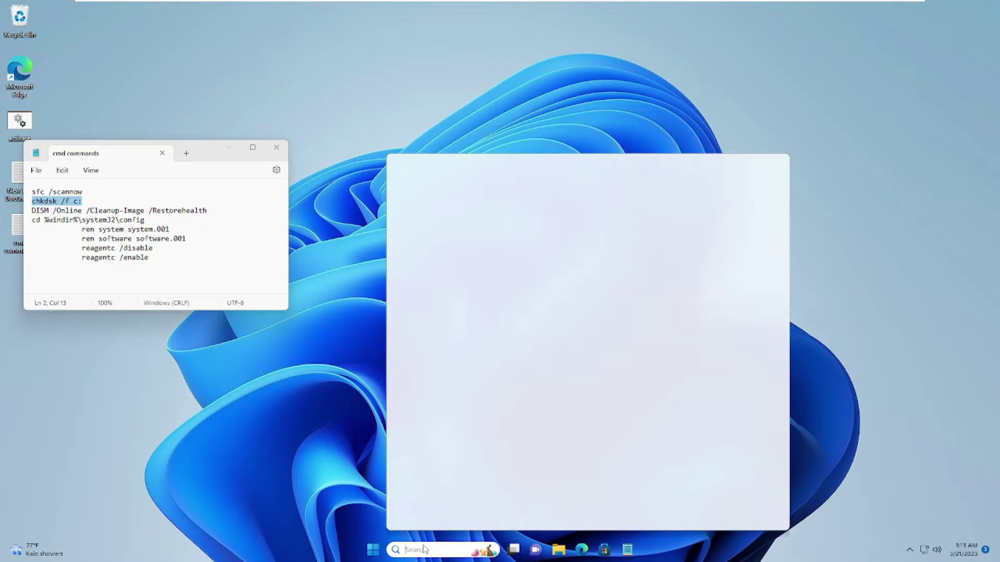
Launch a new administrator Command Prompt from a cmd search and move it right.
{"action": "type", "text": "cmd"}
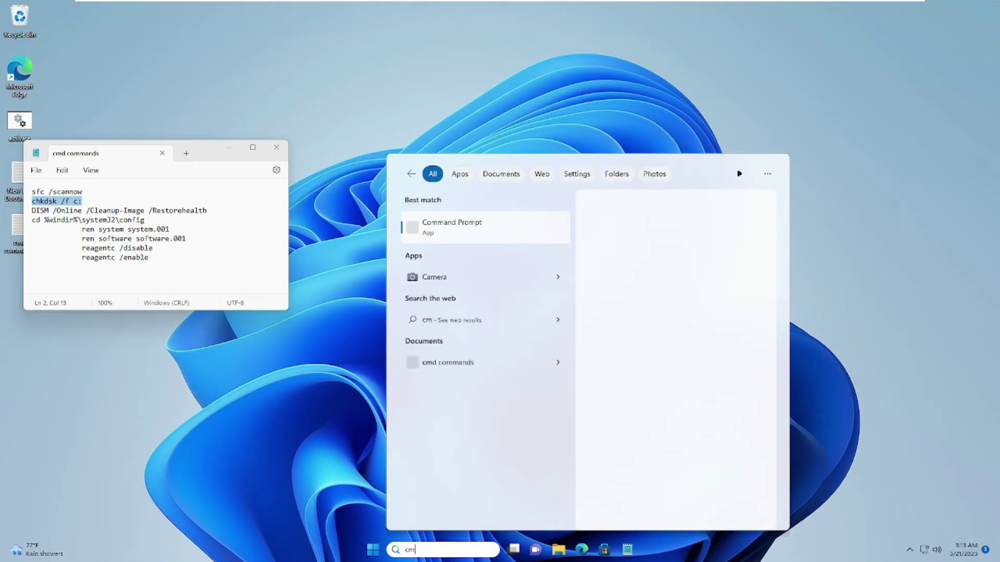
{"action": "right_click", "coordinate": [474, 228]}
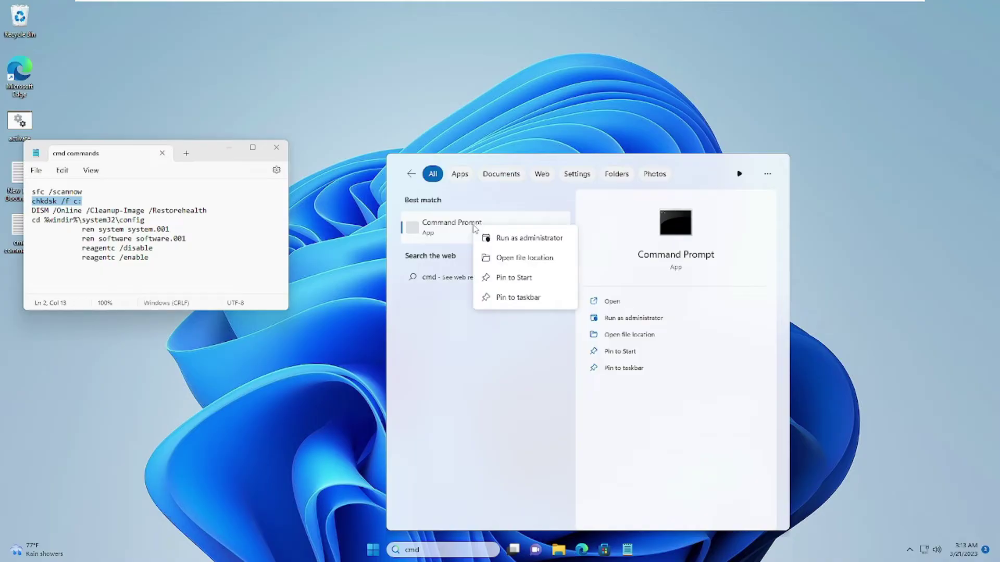
{"action": "left_click", "coordinate": [513, 237]}
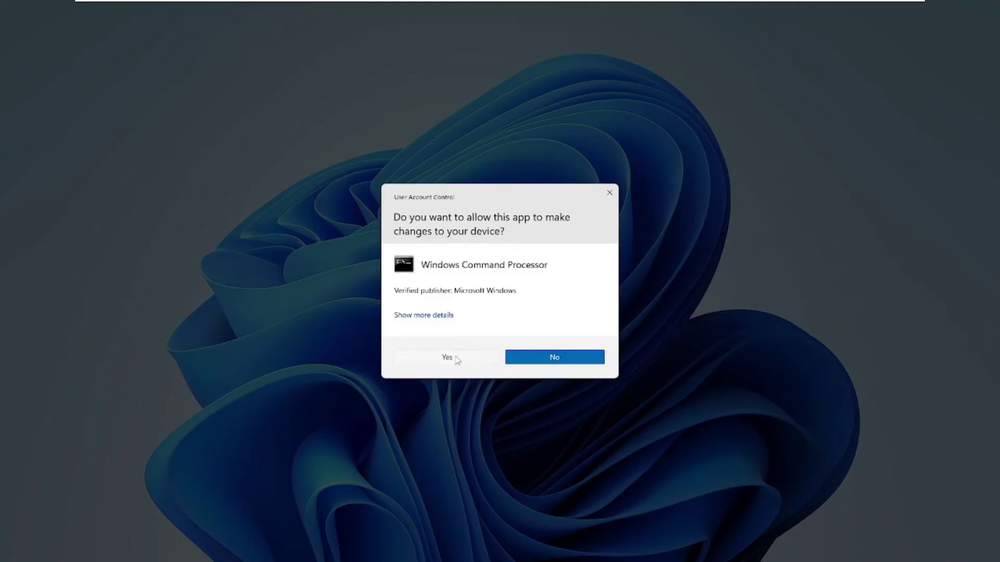
{"action": "left_click", "coordinate": [458, 358]}
{"action": "left_click_drag", "start_coordinate": [533, 131], "coordinate": [606, 131]}
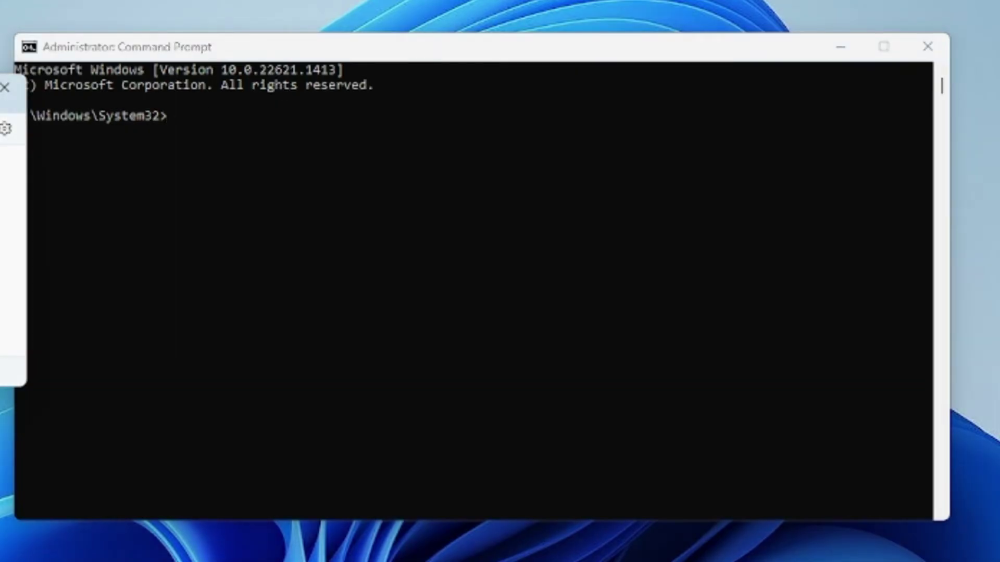
Run chkdsk /f c: on drive C and decline scheduling the check at restart.
{"action": "left_click", "coordinate": [205, 120]}
{"action": "type", "text": "chkdsk /f c:"}
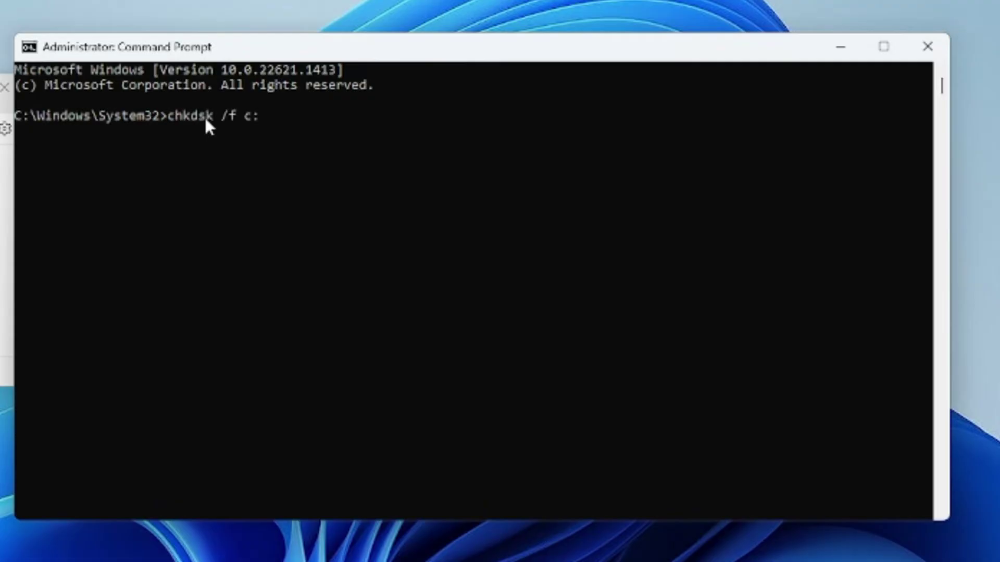
{"action": "key", "text": "Return"}
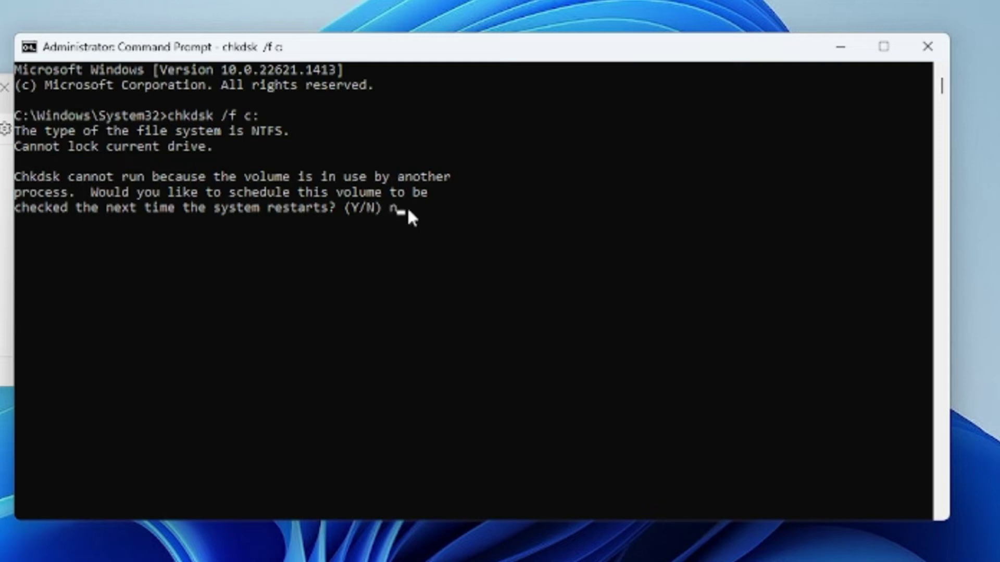
{"action": "key", "text": "Return"}
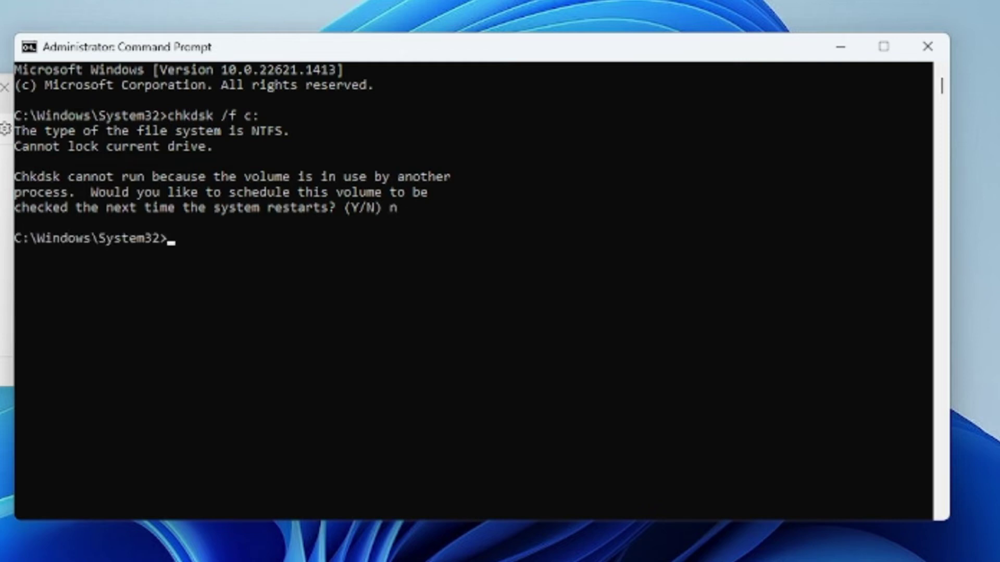
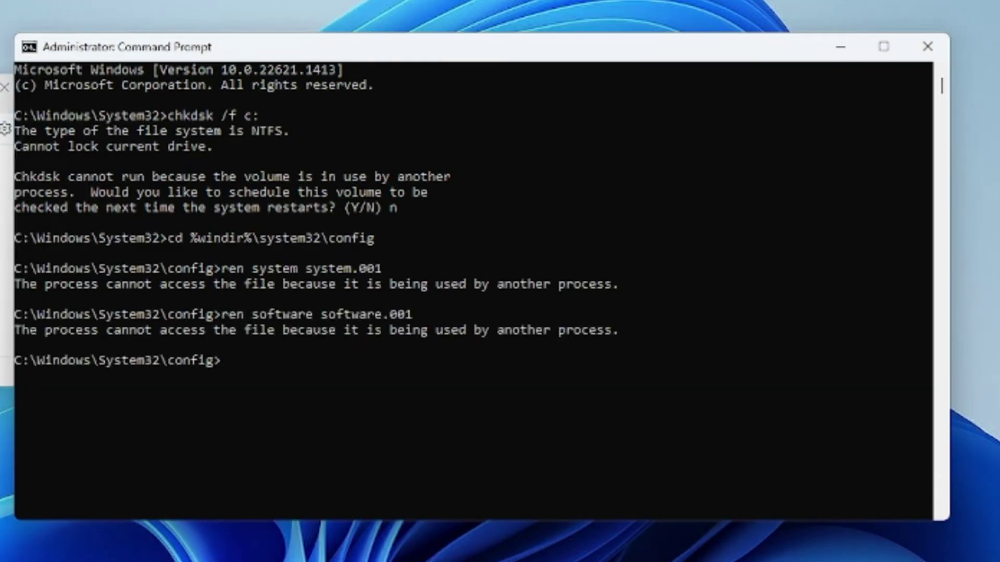
Run 'reagentc /disable' then 'reagentc /enable', and close the Administrator Command Prompt.
{"action": "right_click", "coordinate": [236, 357]}
{"action": "key", "text": "Return"}
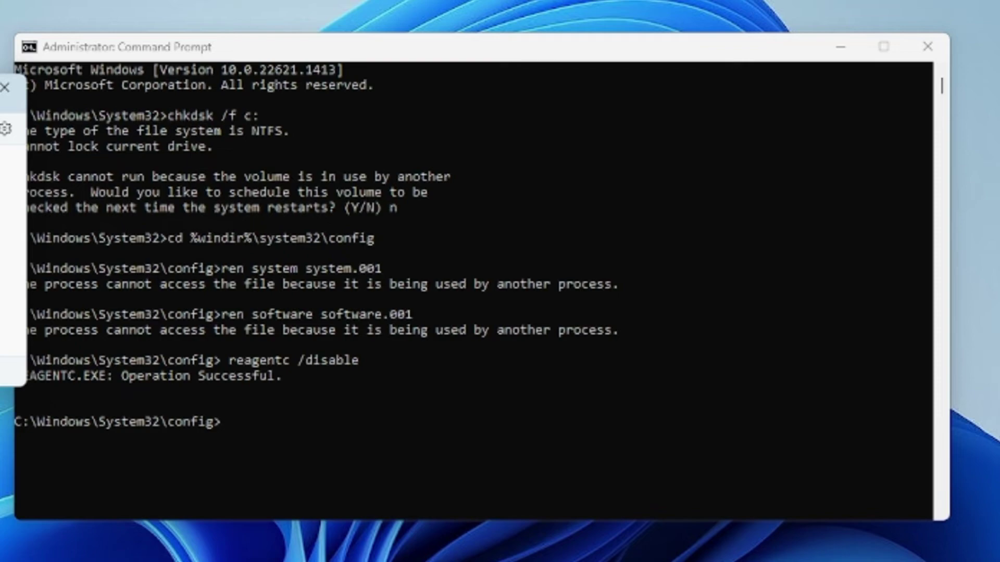
{"action": "right_click", "coordinate": [254, 424]}
{"action": "key", "text": "Return"}
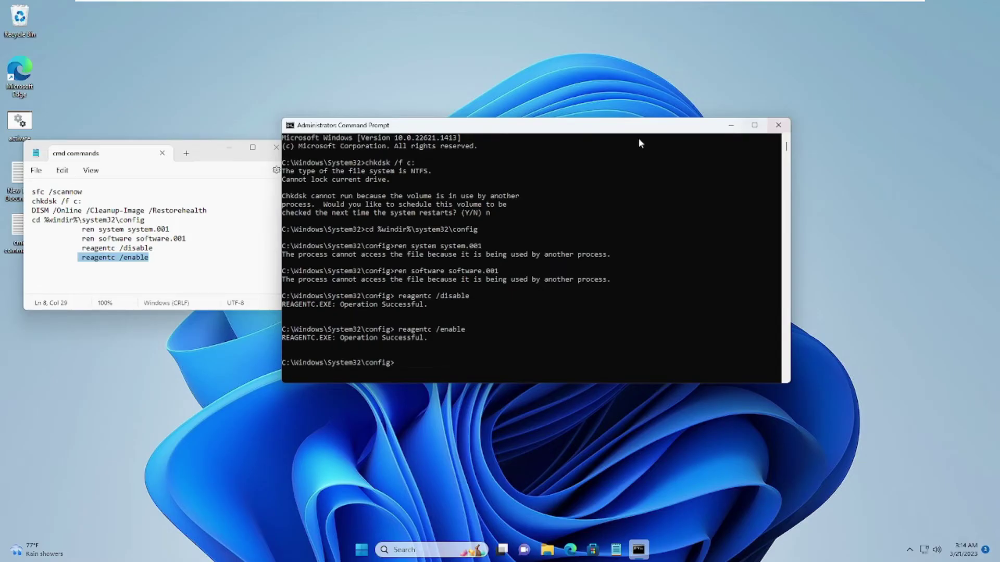
{"action": "left_click", "coordinate": [778, 125]}
Minimize Notepad and restart from the sign-in screen's Power menu, choosing Restart anyway.
{"action": "left_click", "coordinate": [235, 148]}
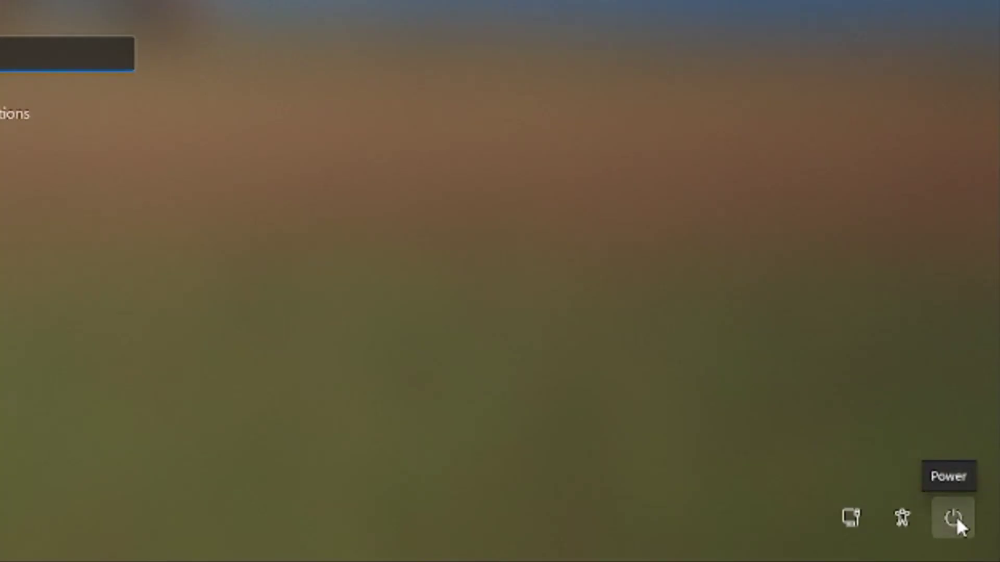
{"action": "left_click", "coordinate": [953, 517]}
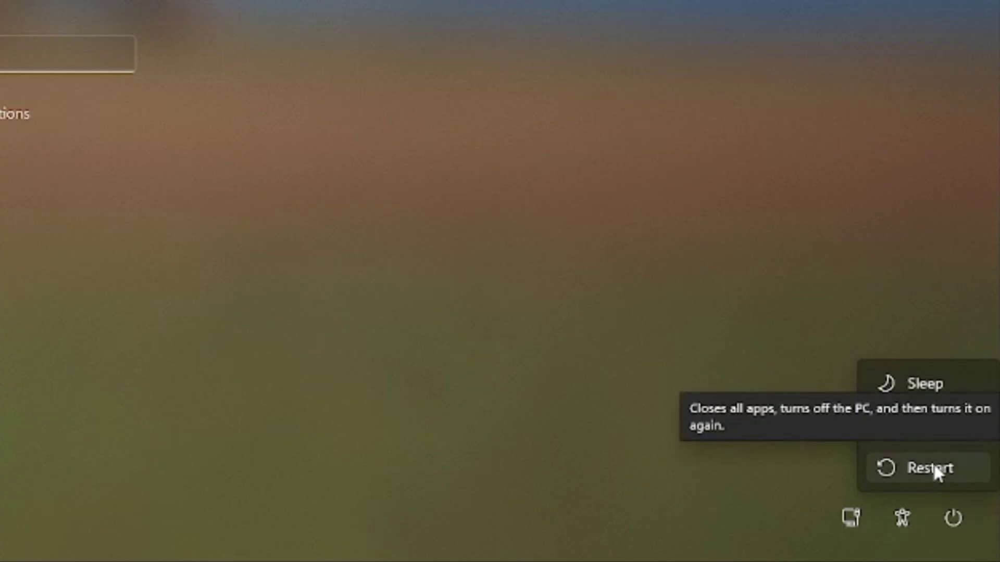
{"action": "left_click", "coordinate": [935, 471]}
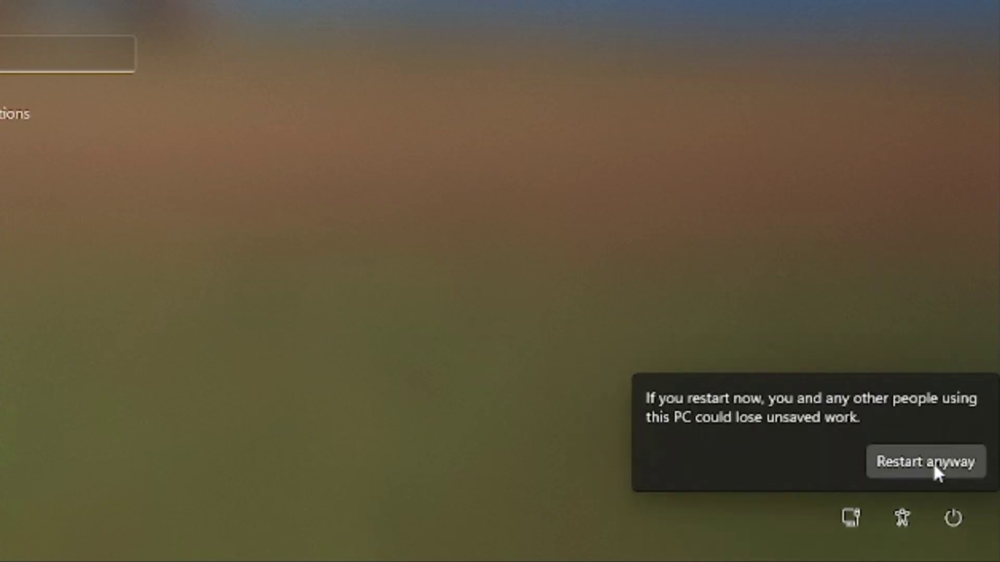
{"action": "left_click", "coordinate": [919, 464]}
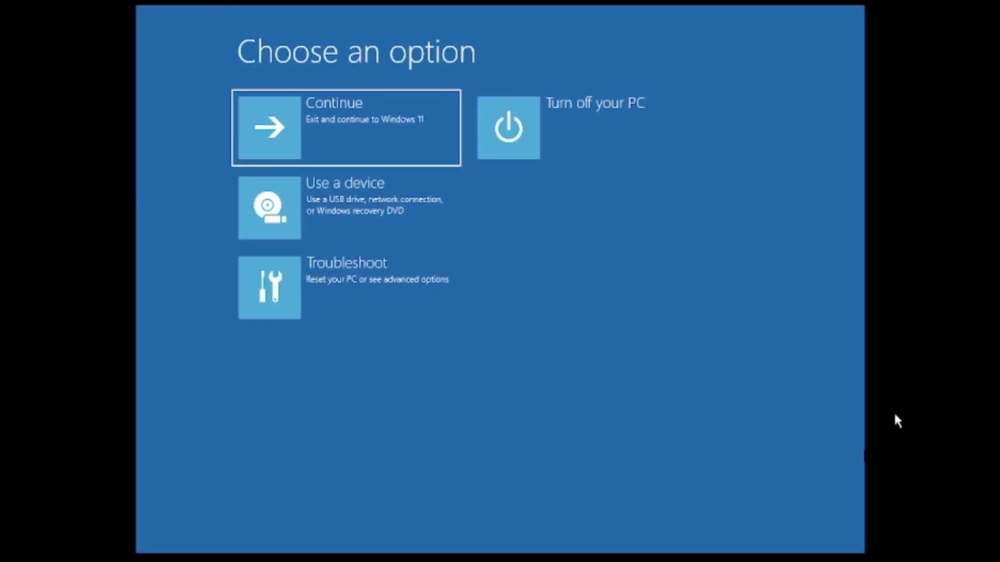
Go to Troubleshoot > Advanced options from the Choose an option menu.
{"action": "left_click", "coordinate": [413, 271]}
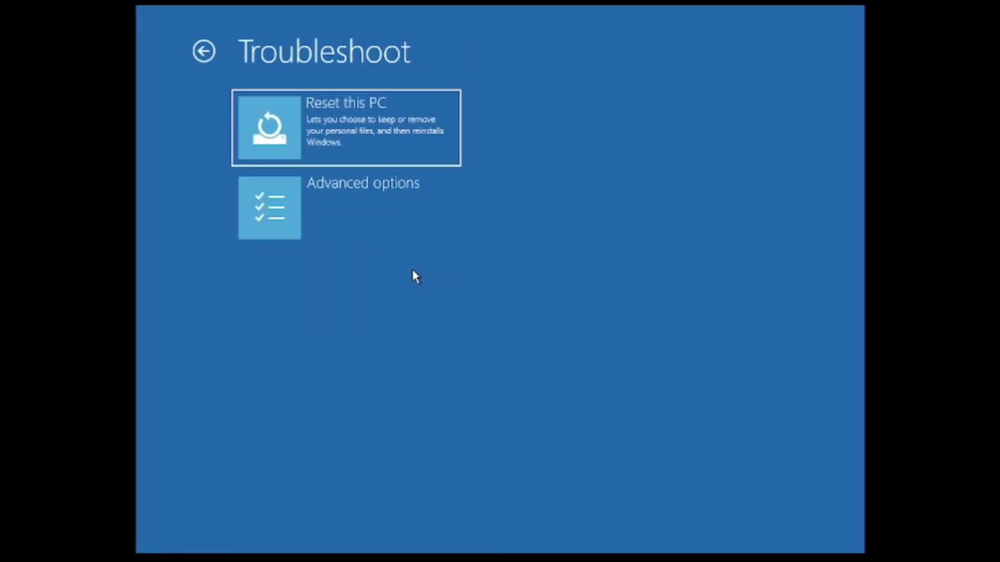
{"action": "left_click", "coordinate": [389, 194]}
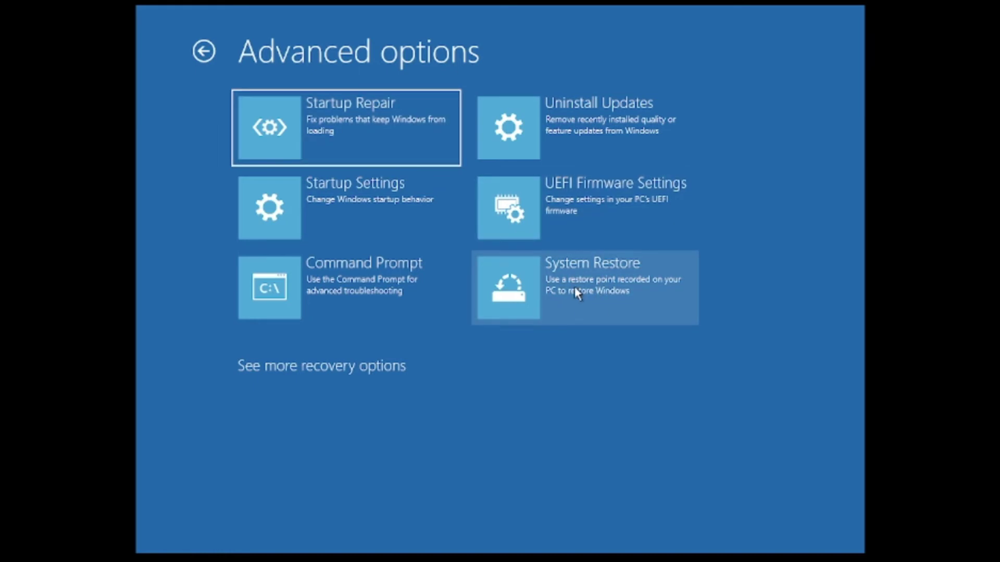
Launch System Restore, find it has no restore points, and close it.
{"action": "left_click", "coordinate": [592, 282]}
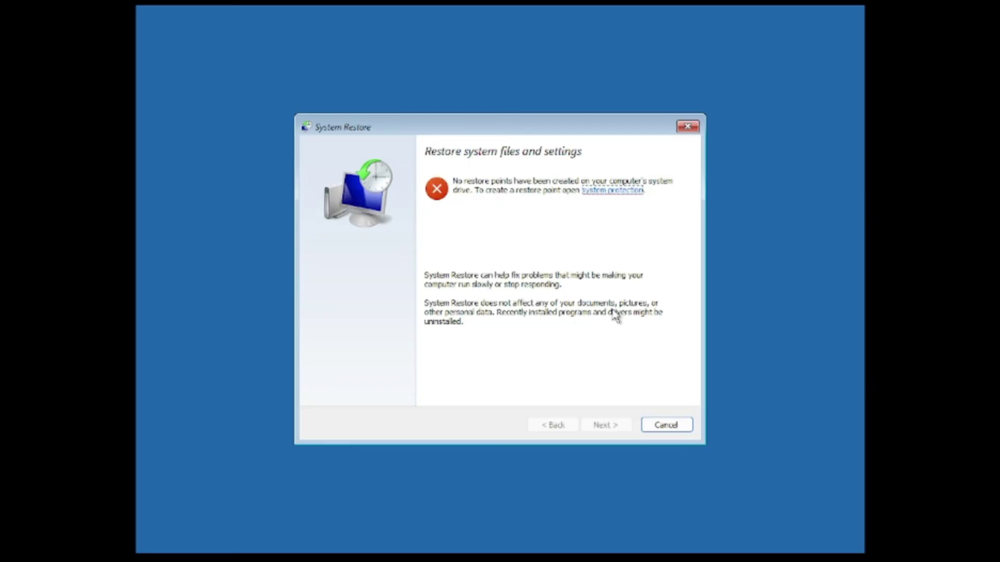
{"action": "left_click", "coordinate": [693, 129]}
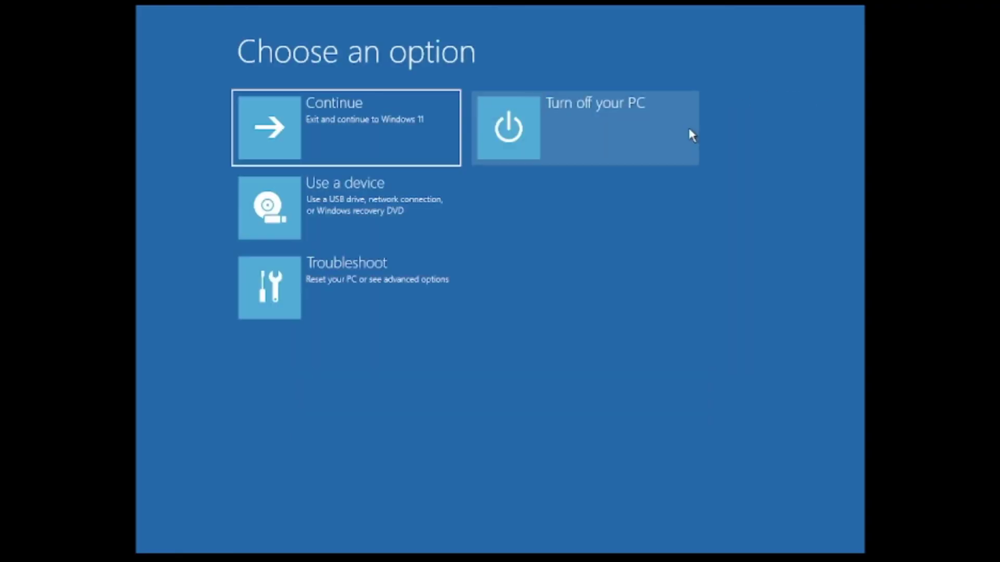
{"action": "left_click", "coordinate": [392, 274]}
{"action": "left_click", "coordinate": [393, 204]}
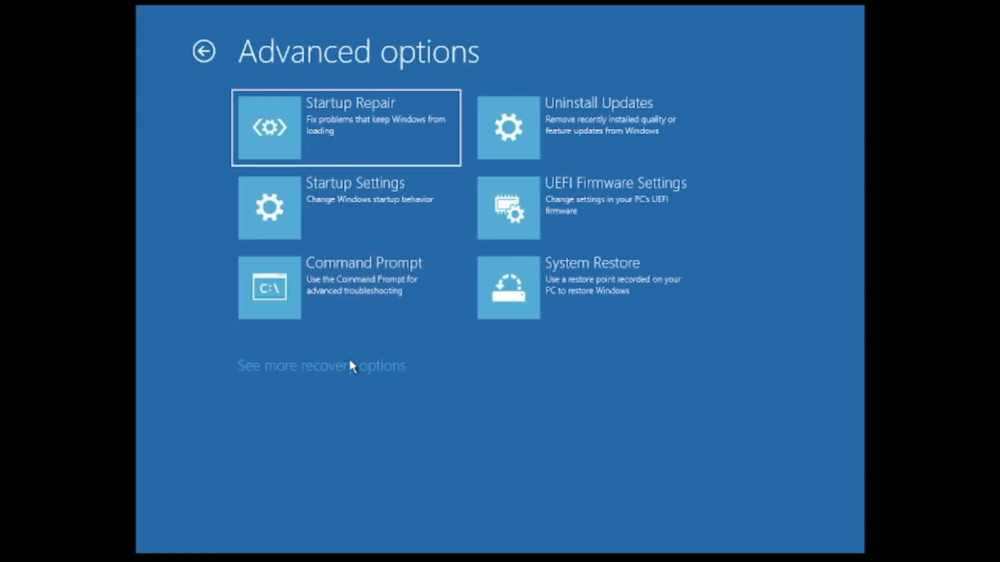
{"action": "left_click", "coordinate": [310, 376]}
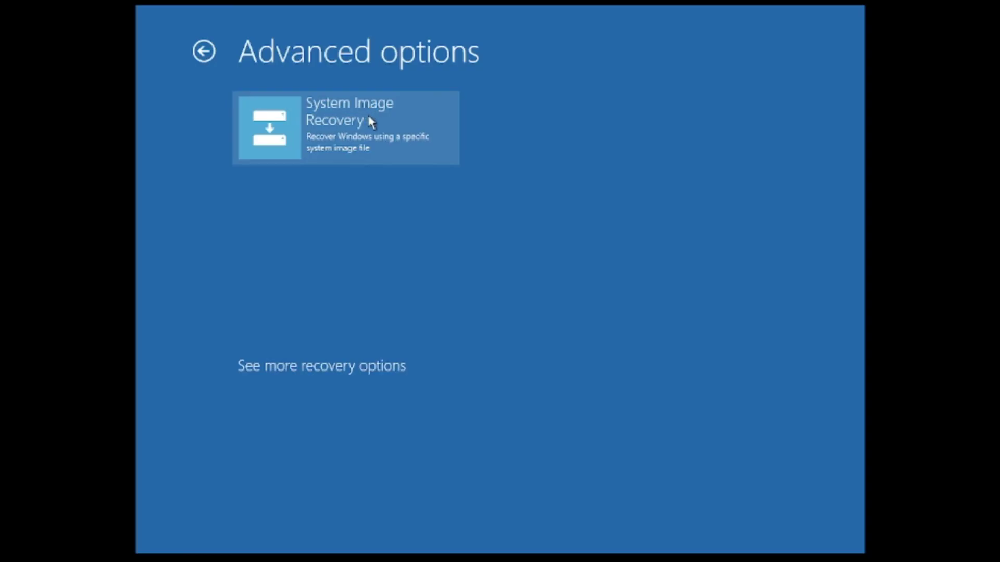
{"action": "left_click", "coordinate": [370, 122]}
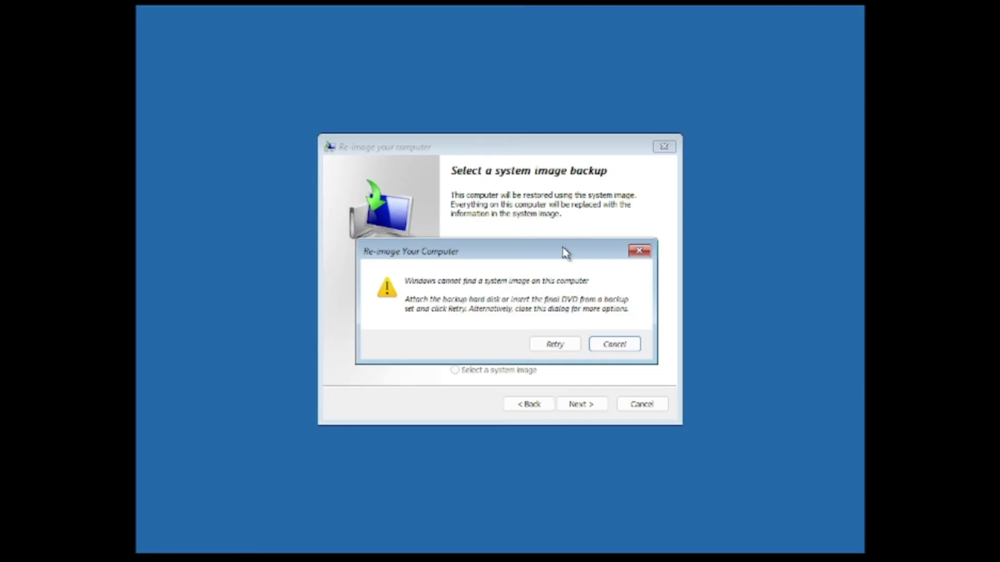
{"action": "key", "text": "Escape"}
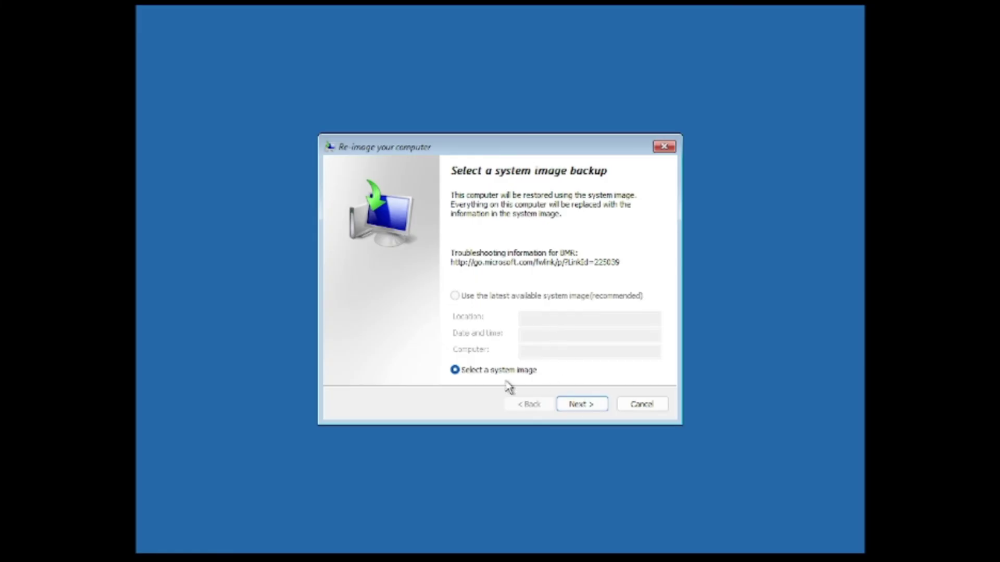
{"action": "left_click", "coordinate": [581, 404]}
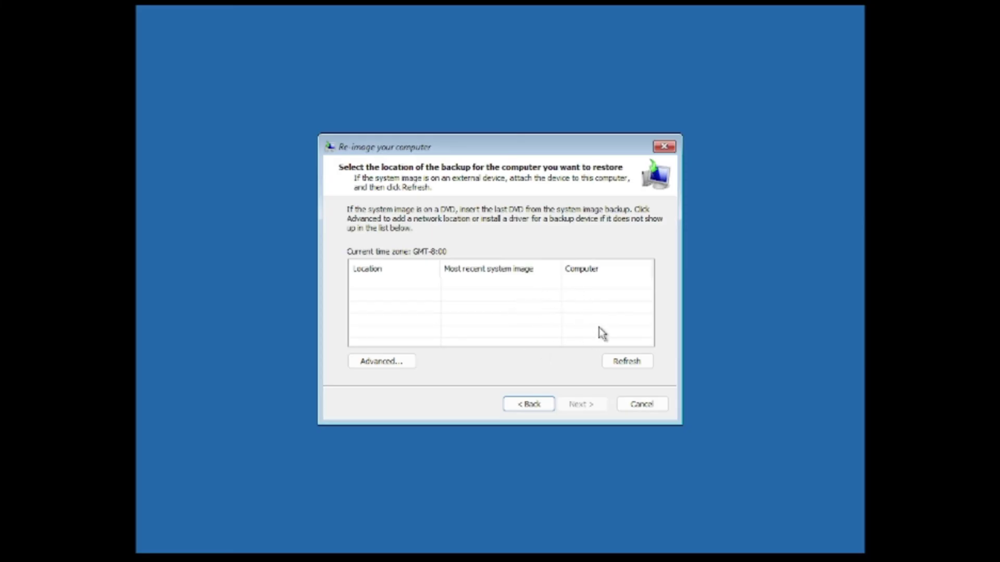
{"action": "left_click", "coordinate": [664, 146]}
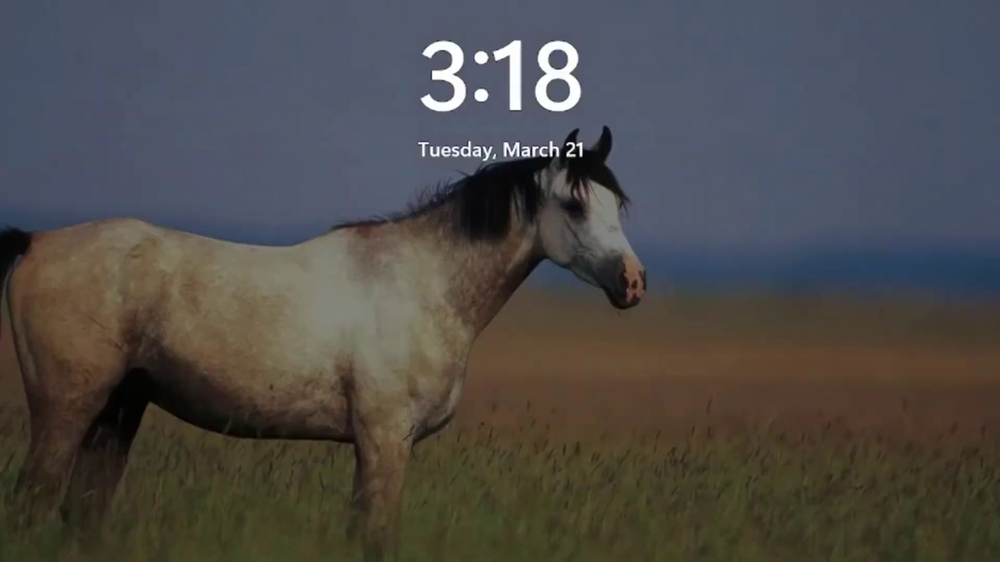
Dismiss the lock screen to sign in to the Windows 11 desktop.
{"action": "key", "text": "space"}
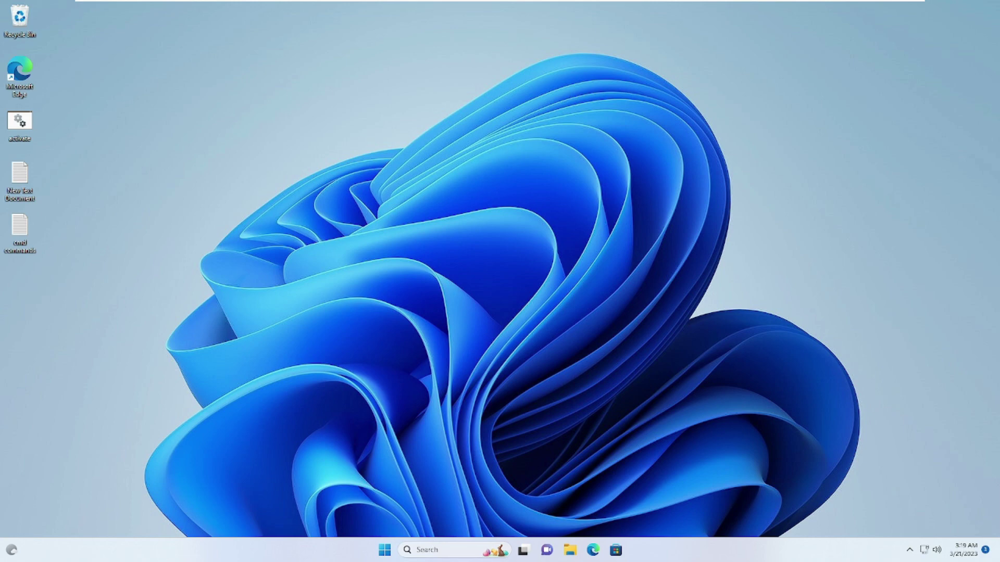
Search for recovery in the taskbar and open Recovery options in Settings.
{"action": "left_click", "coordinate": [435, 552]}
{"action": "type", "text": "rer"}
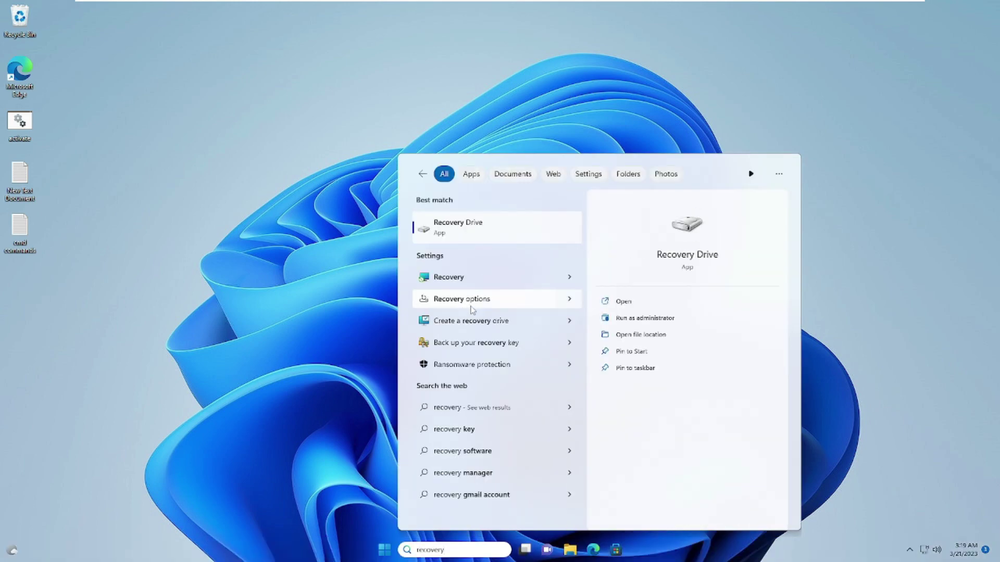
{"action": "left_click", "coordinate": [471, 305]}
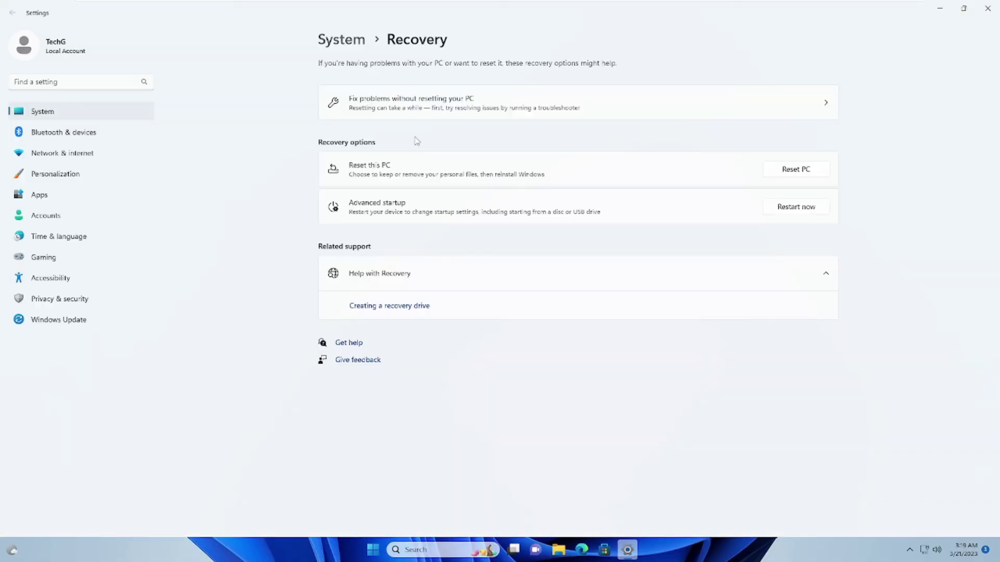